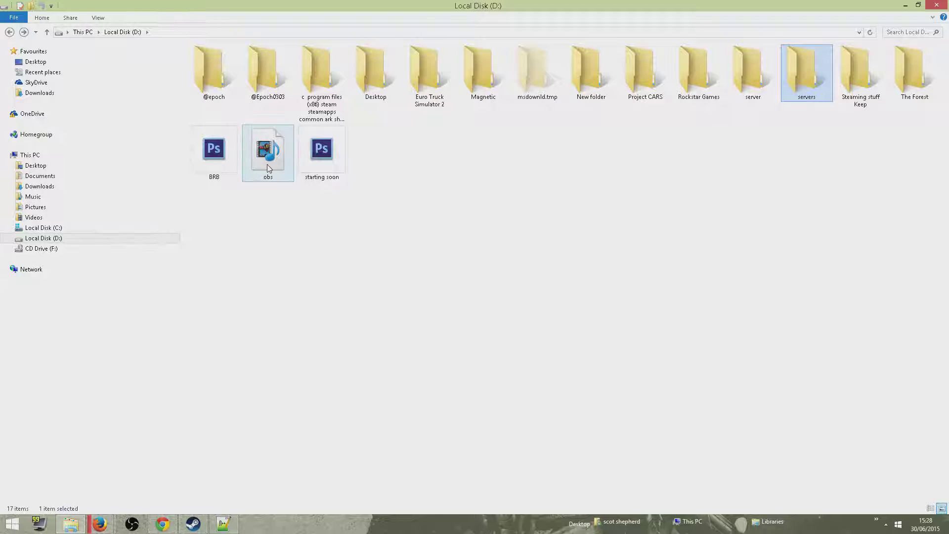
mouse_move(319, 144)
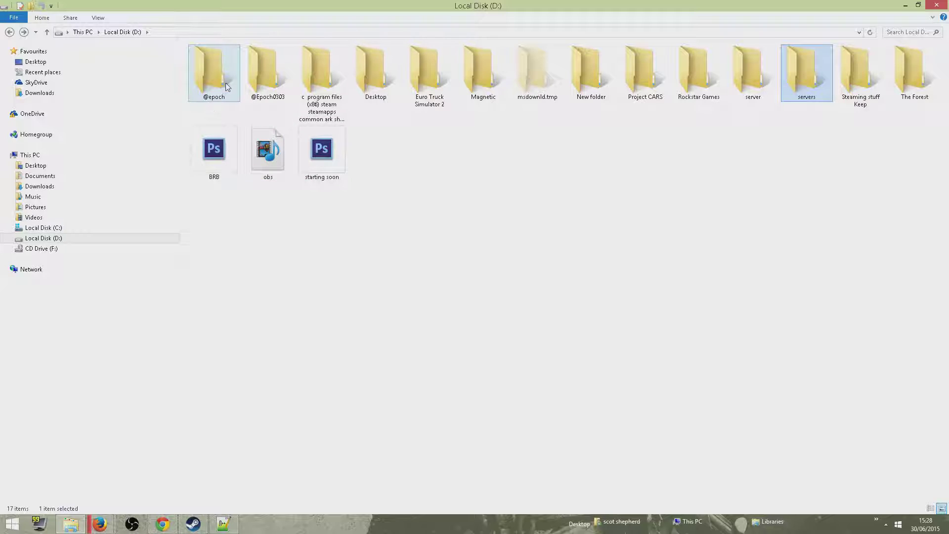
mouse_move(324, 85)
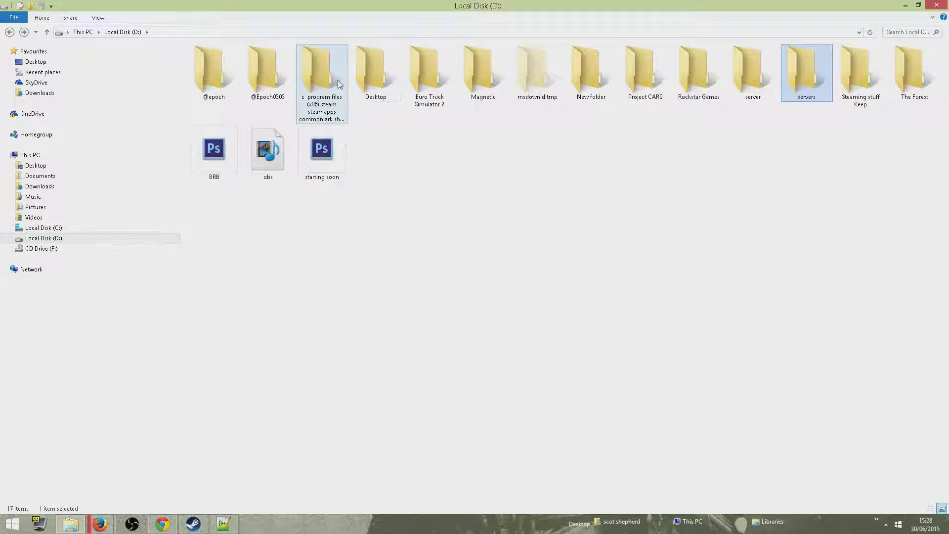
mouse_move(376, 83)
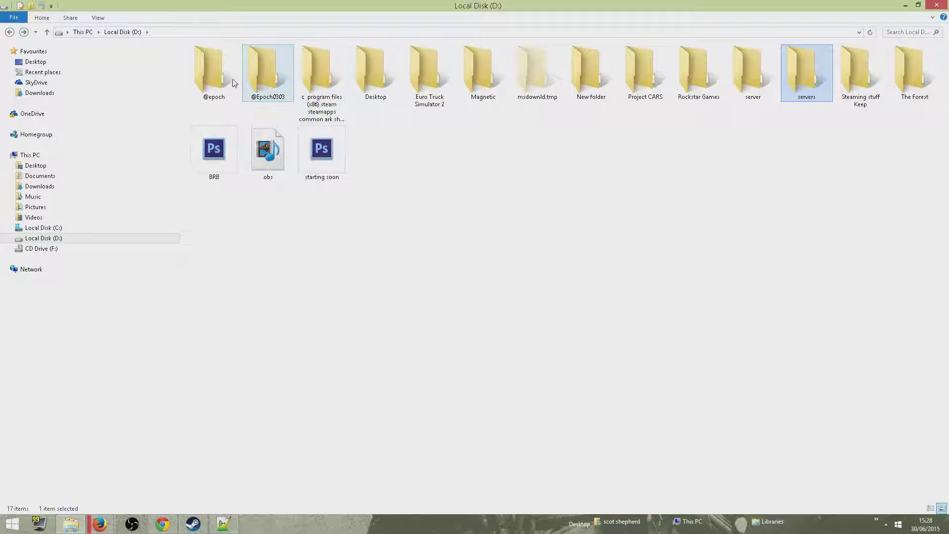
left_click(301, 74)
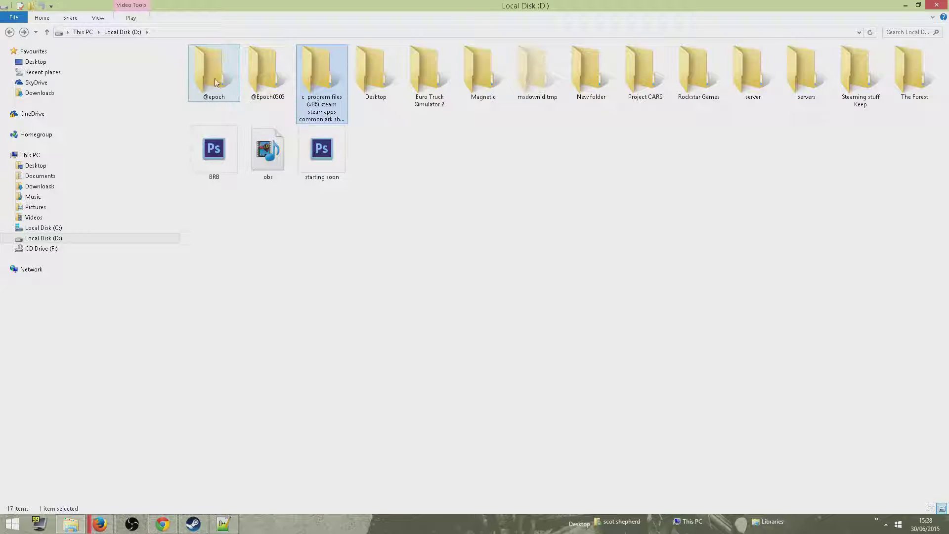
left_click(236, 89)
left_click(258, 81)
left_click(304, 85)
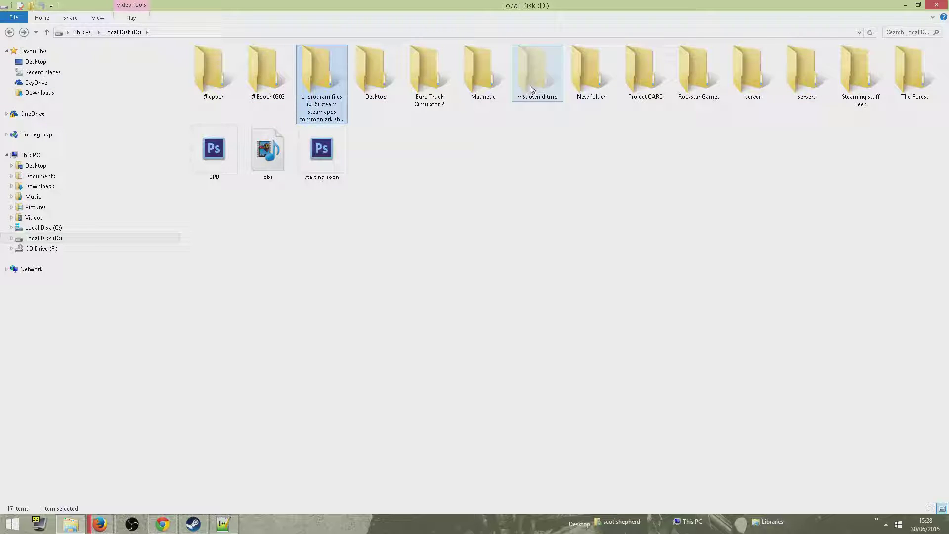
mouse_move(800, 91)
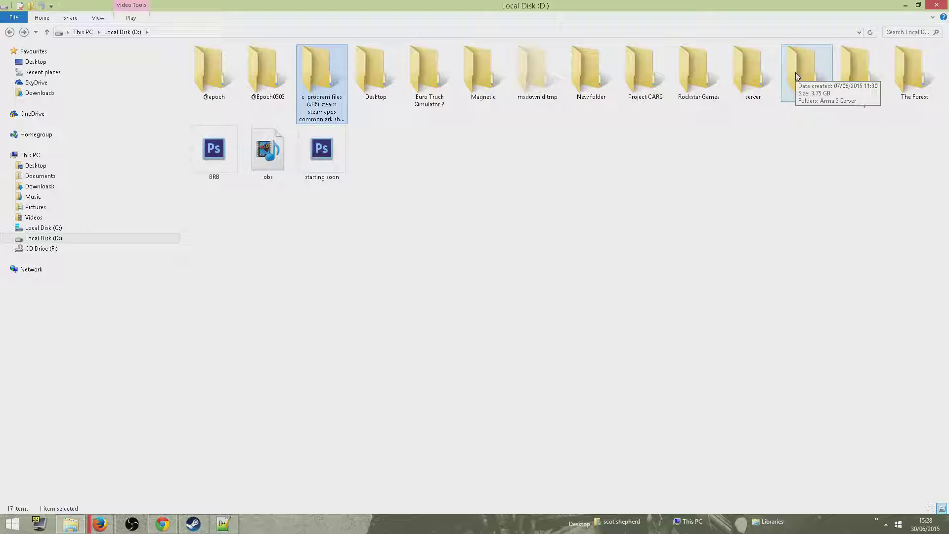
double_click(808, 73)
double_click(222, 67)
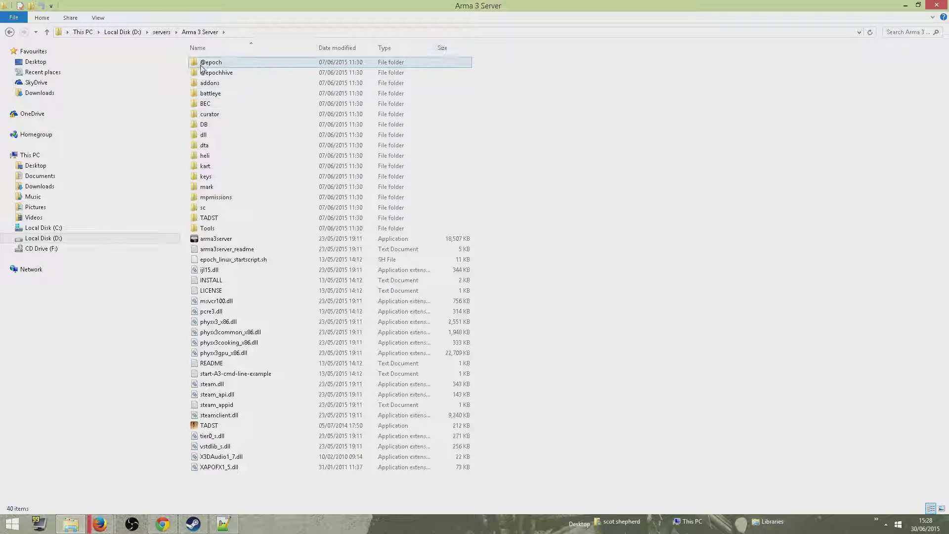
left_click(200, 75)
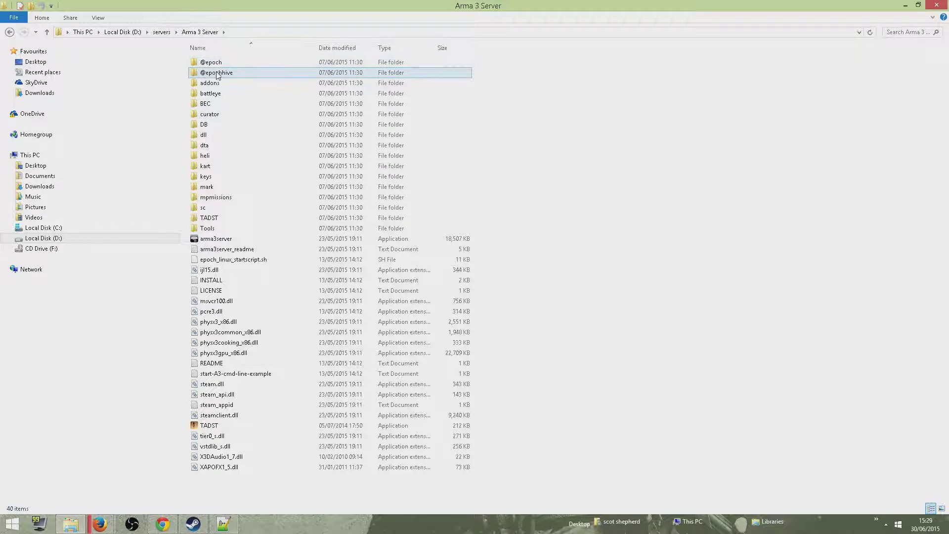
double_click(216, 75)
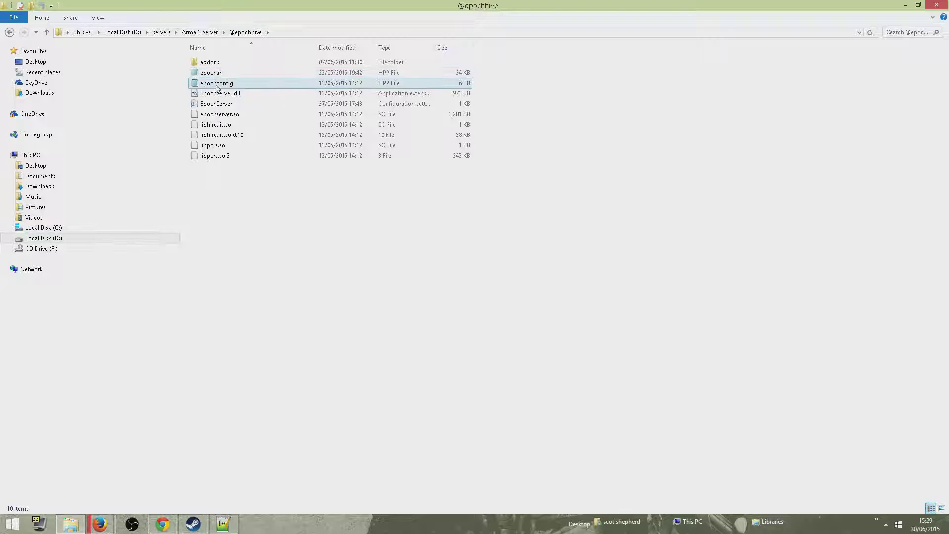
Open epochah.hpp in Notepad++ instead of plain Notepad.
double_click(211, 73)
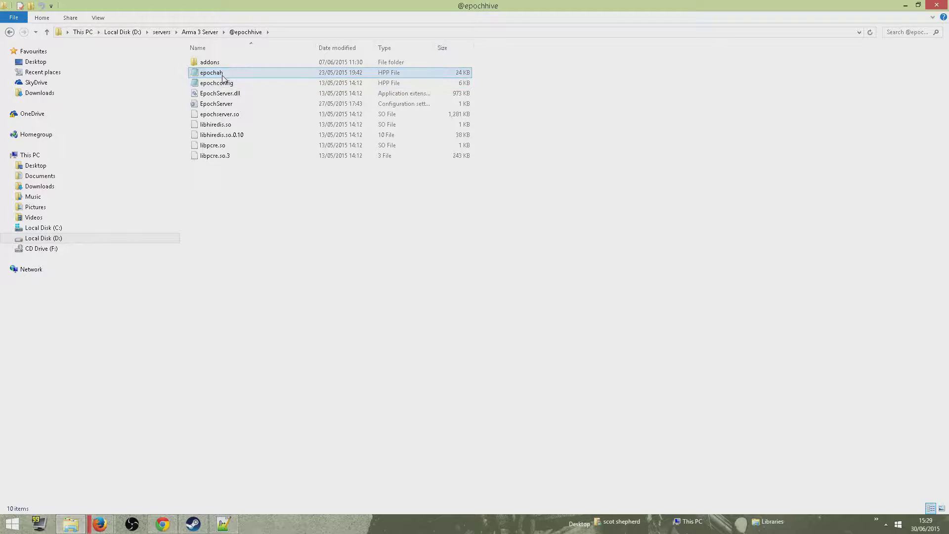
left_click(874, 104)
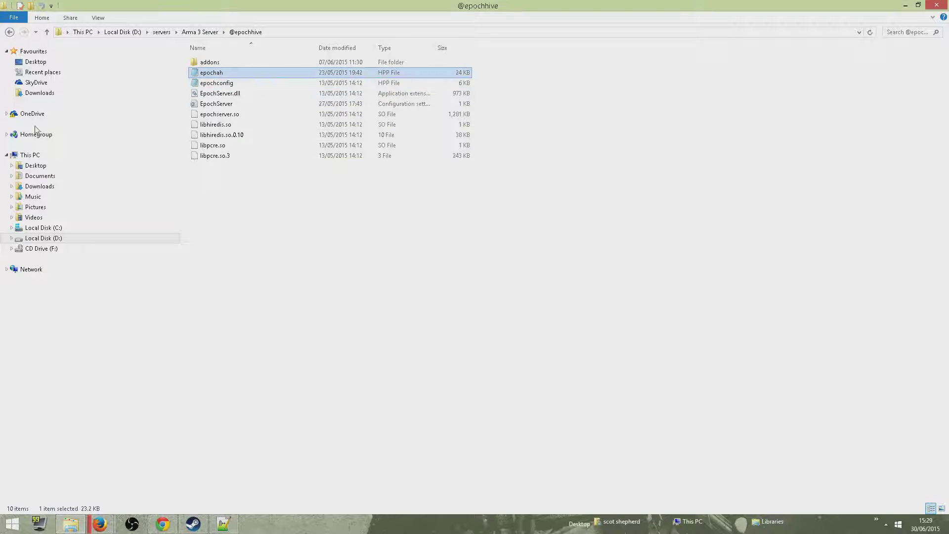
right_click(215, 74)
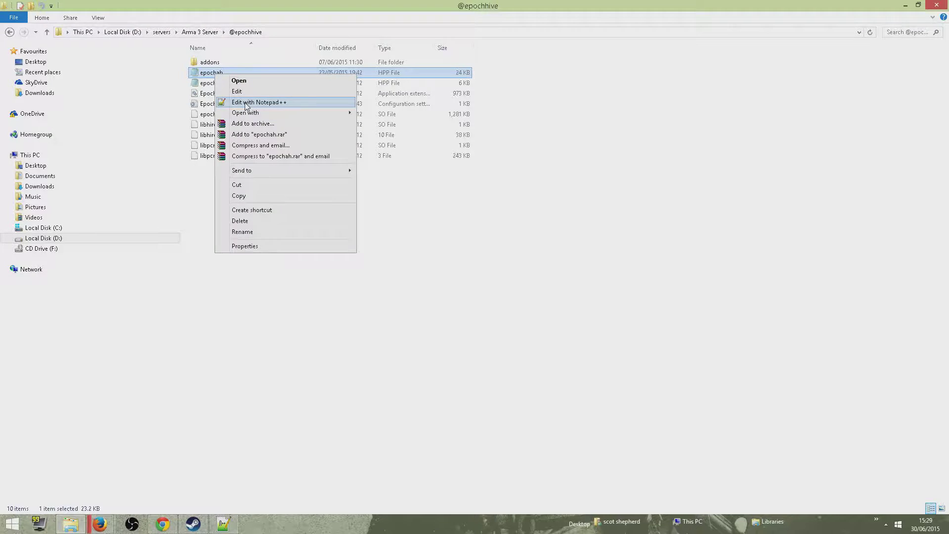
left_click(247, 103)
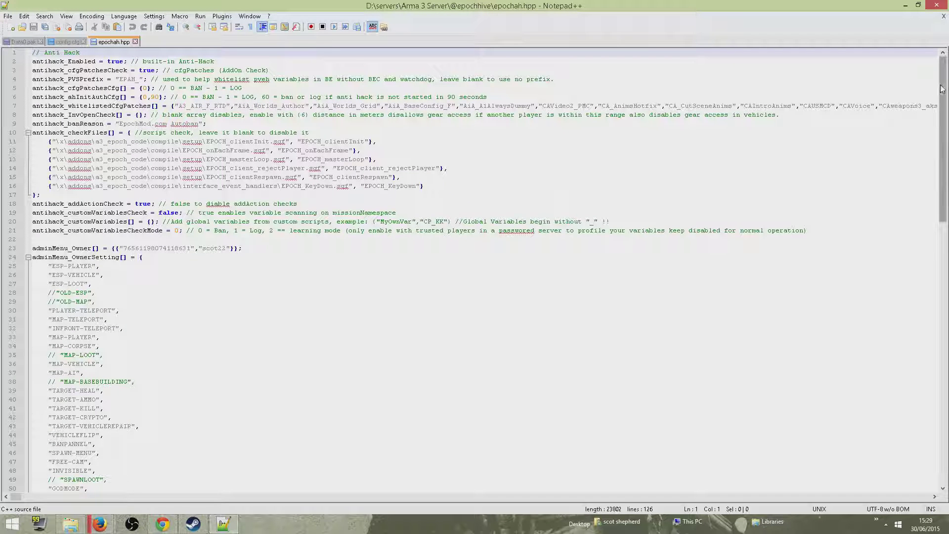
scroll(232, 205, "down", 3)
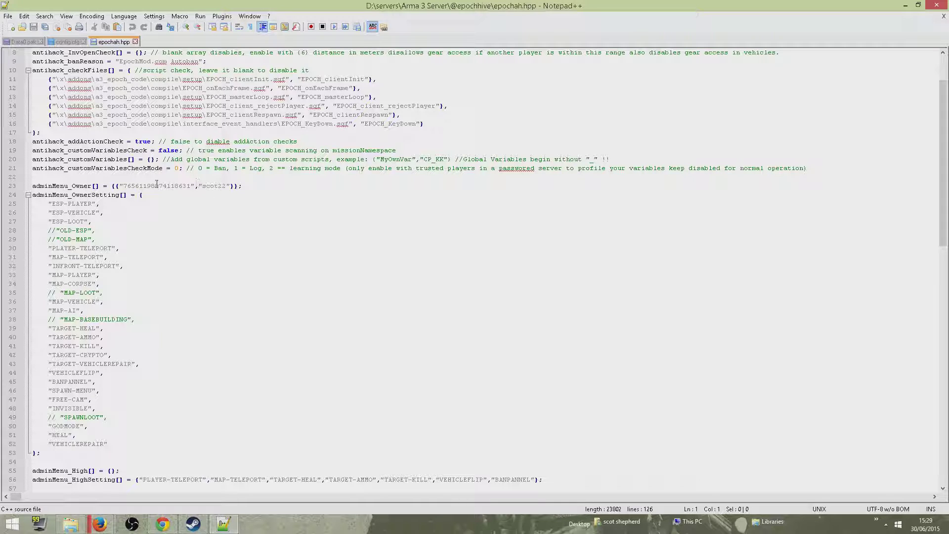
mouse_move(937, 90)
left_mouse_down()
mouse_move(938, 297)
mouse_move(938, 80)
left_mouse_up()
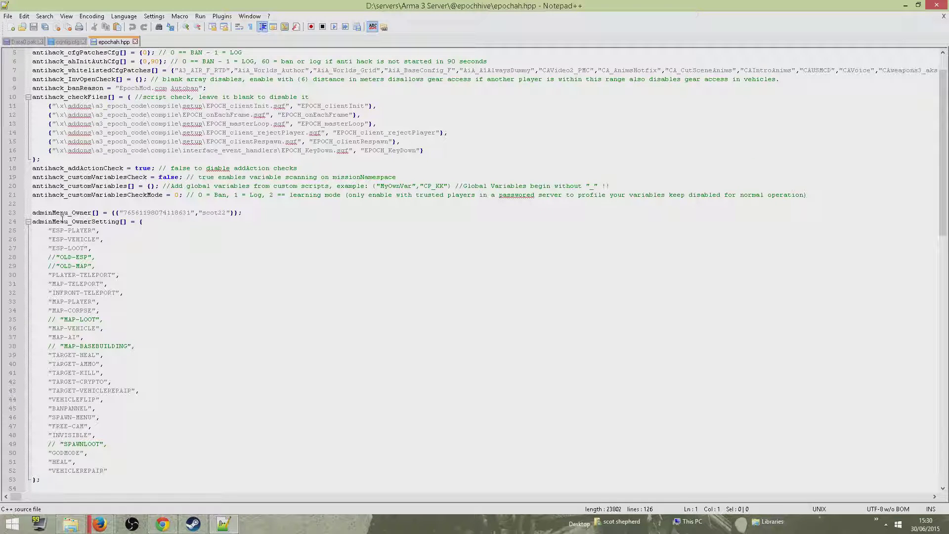
scroll(942, 141, "down", 2)
scroll(942, 141, "up", 4)
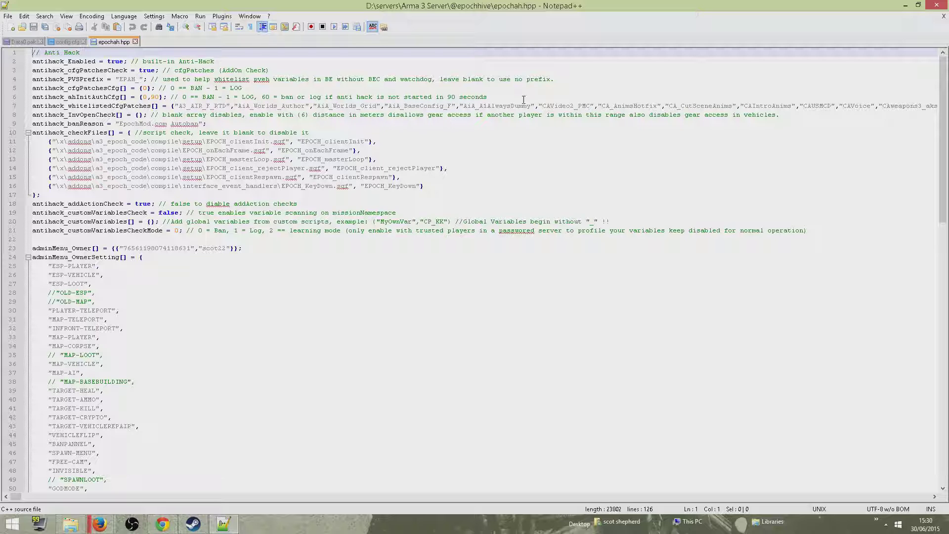
scroll(936, 79, "down", 3)
scroll(937, 79, "up", 3)
mouse_move(943, 82)
left_mouse_down()
mouse_move(943, 245)
mouse_move(943, 81)
left_mouse_up()
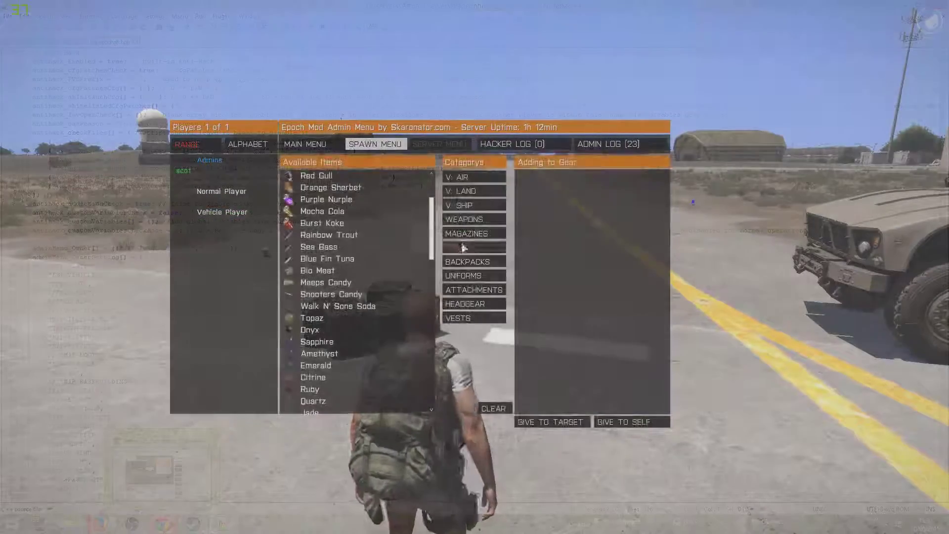
Give yourself Electronic components and Salvage Metal (Large) from the Spawn Menu, then close the admin menu.
scroll(341, 276, "up", 3)
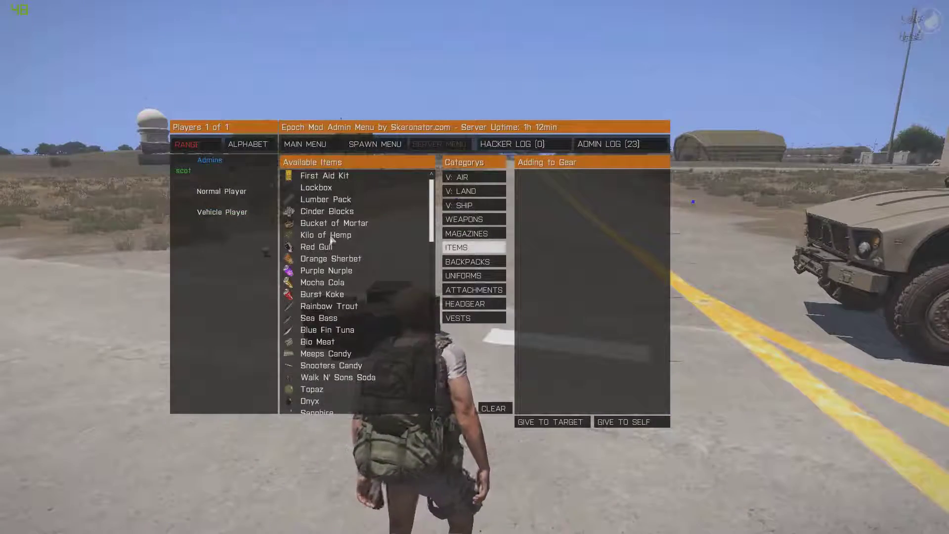
scroll(336, 326, "down", 2)
scroll(335, 329, "down", 12)
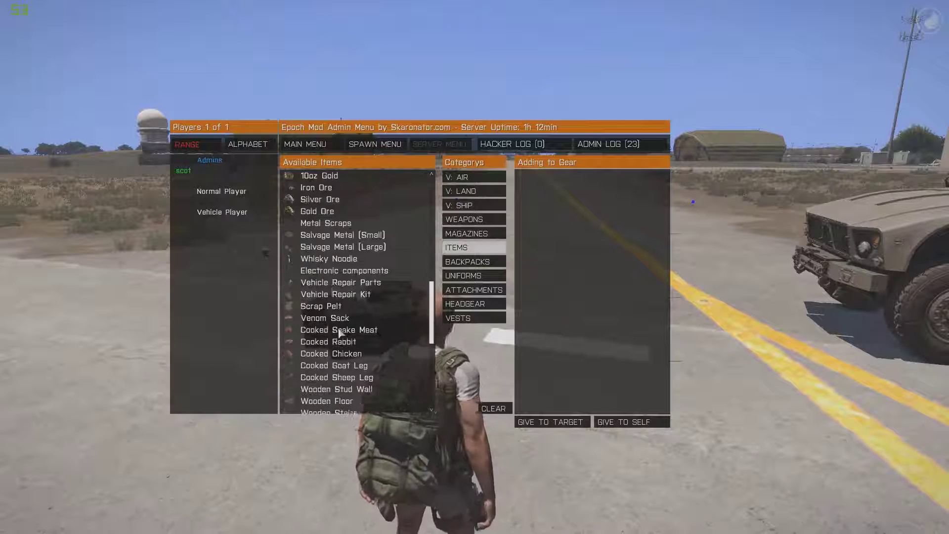
double_click(331, 271)
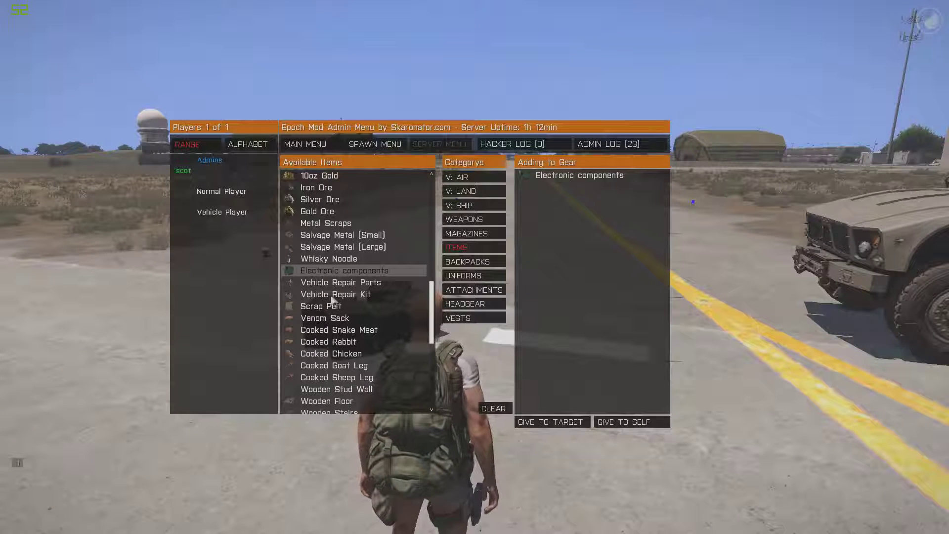
double_click(327, 247)
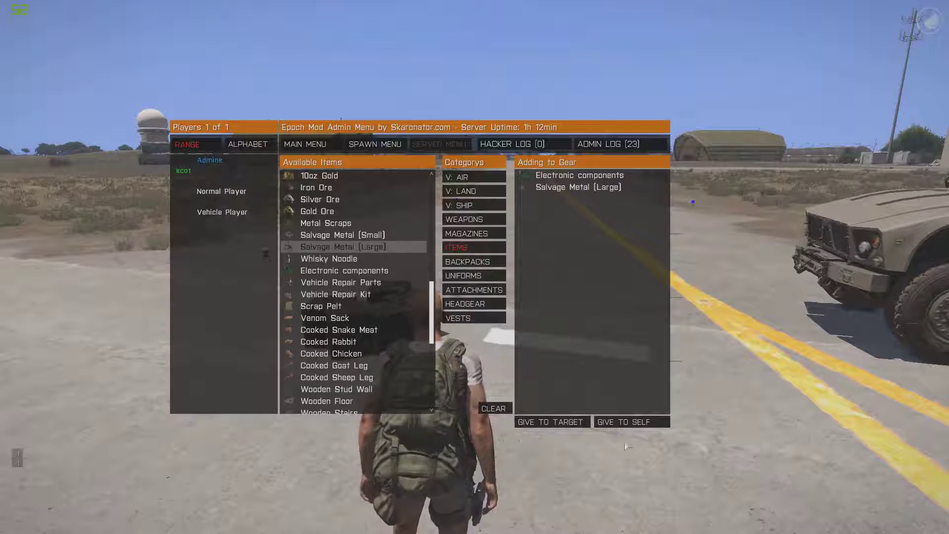
left_click(624, 423)
key("Escape")
Move the Salvage Metal (Large) and Electronic components from the ground into the inventory.
key("i")
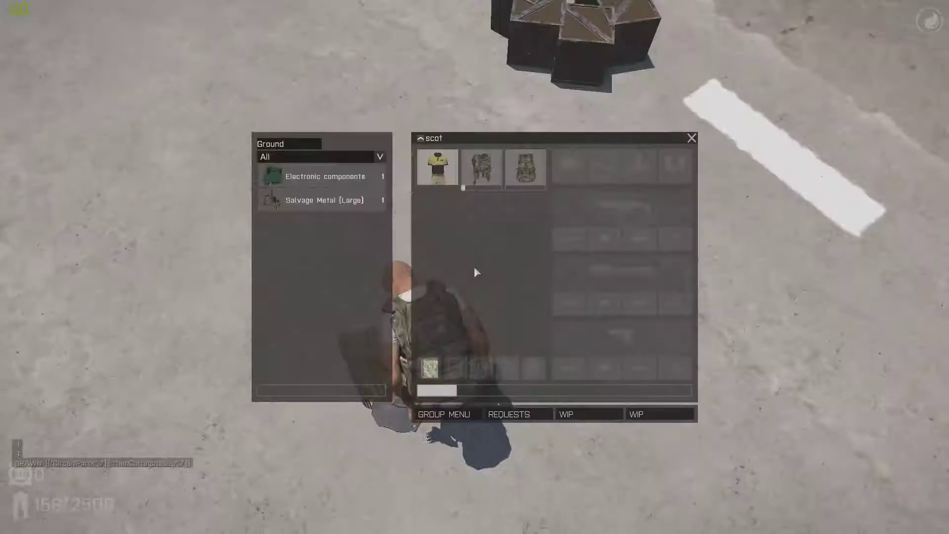
double_click(351, 200)
double_click(341, 176)
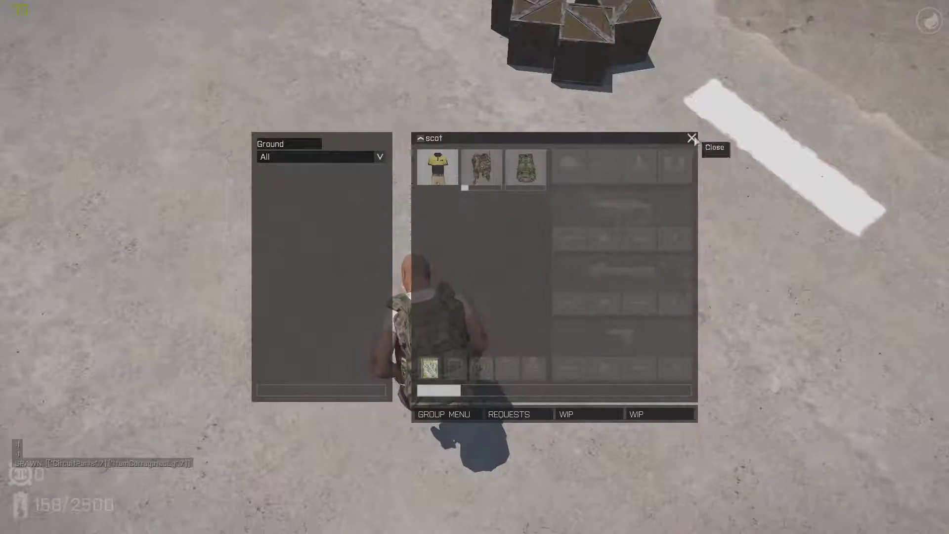
left_click(692, 138)
Upgrade the stone wall into a metal gate.
key("w")
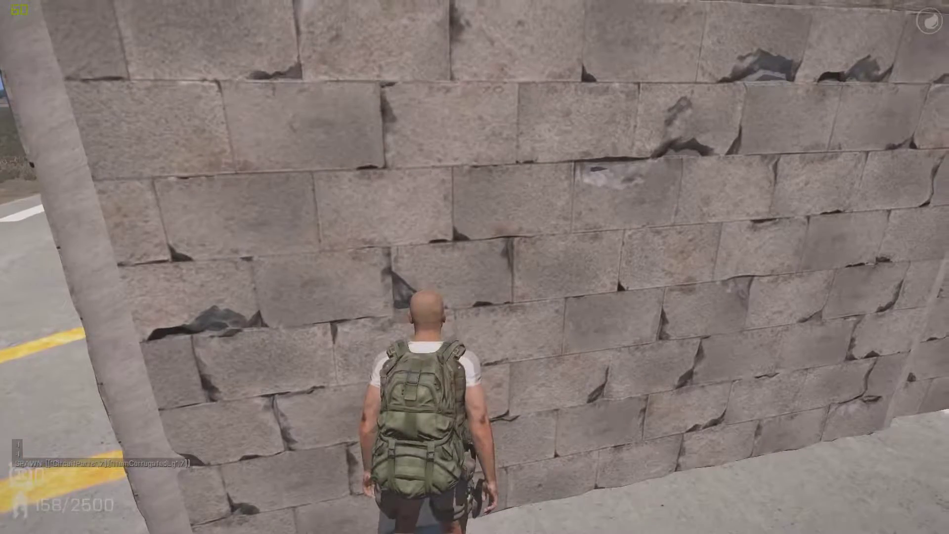
key("space")
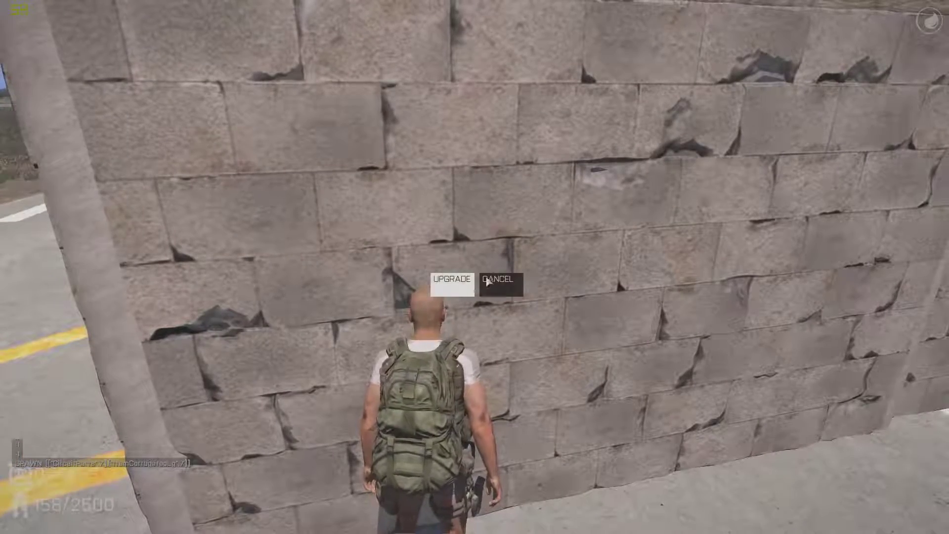
left_click(460, 288)
Unlock and open the new metal gate, then walk through the gateway.
key("w")
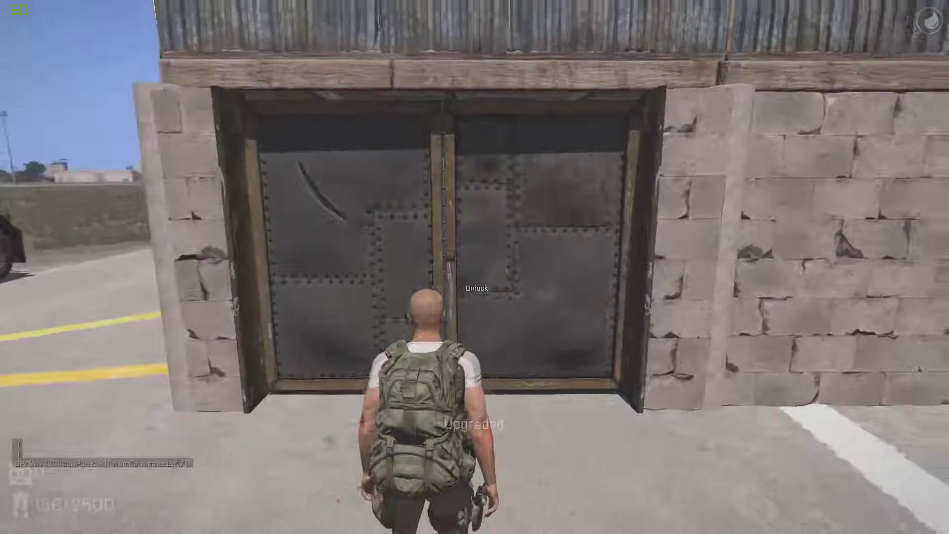
key("w")
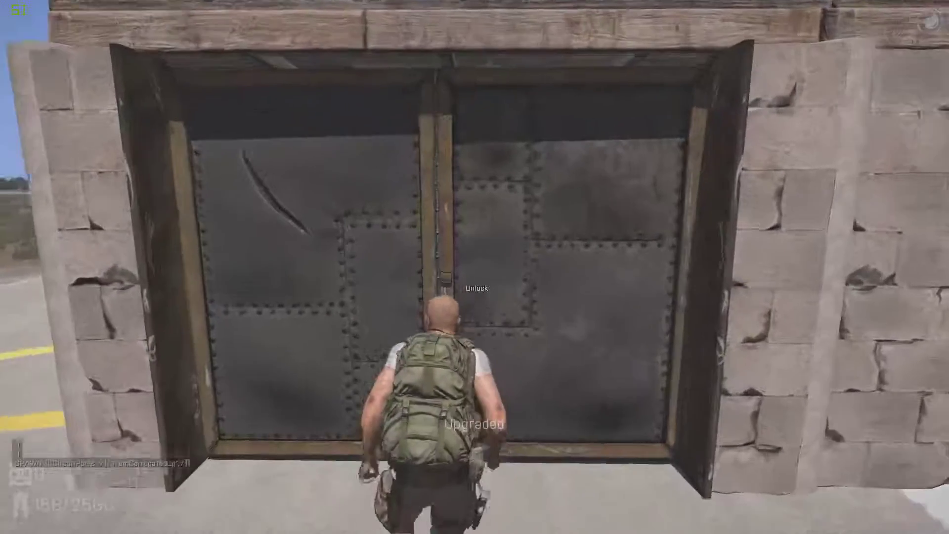
key("space")
key("w")
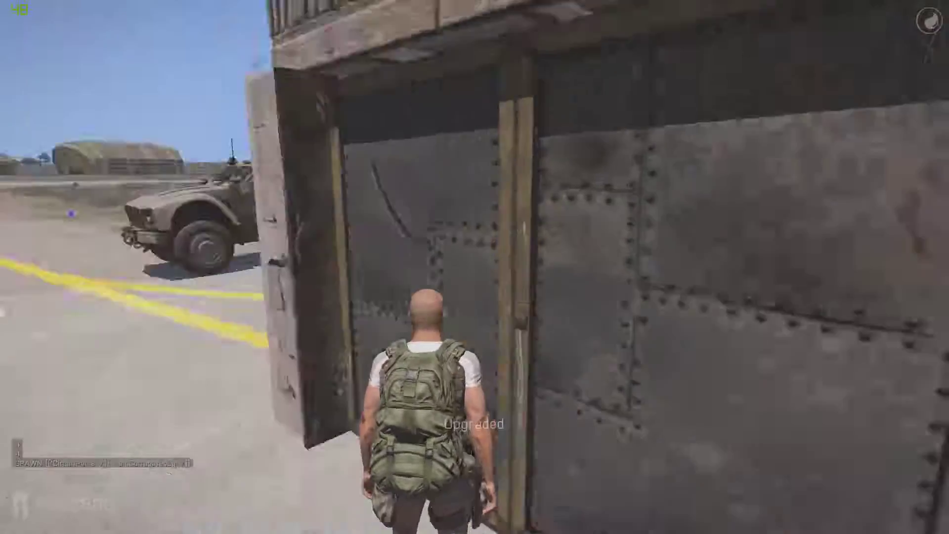
Go to the armoured vehicle and look over its interaction options.
key("w")
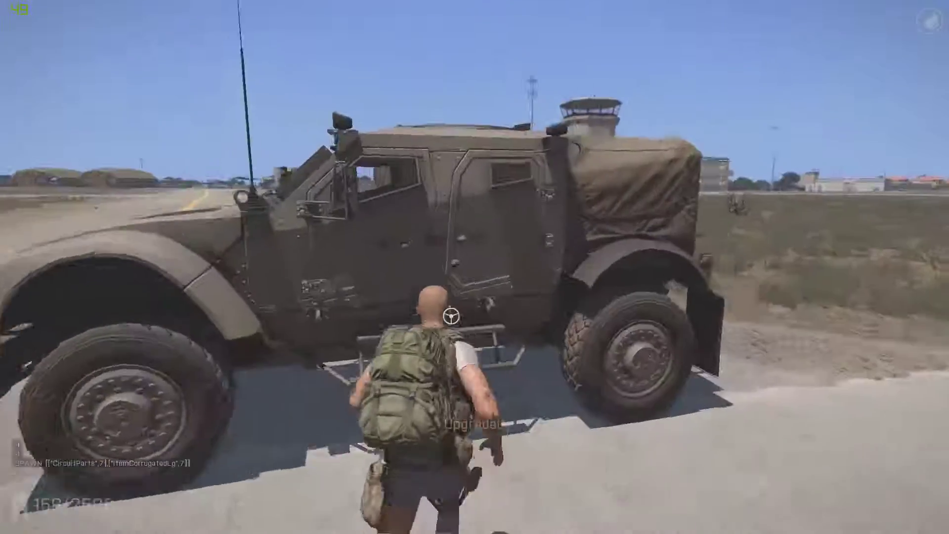
key("space")
scroll(474, 267, "down", 1)
key("space")
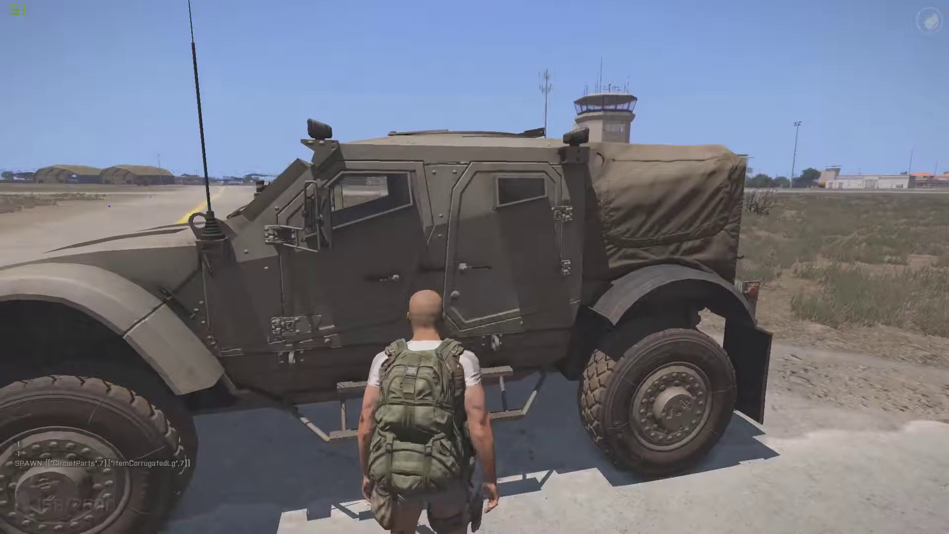